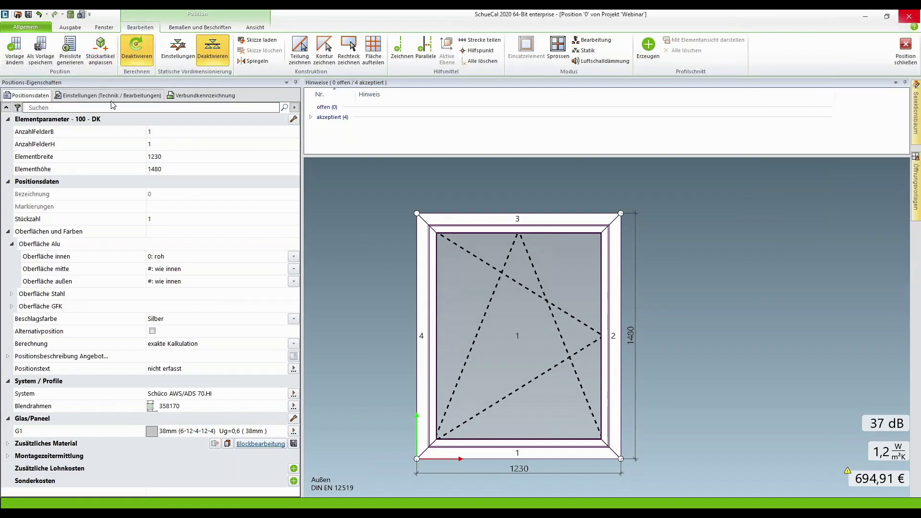
Open the system defaults (Systemvorgaben) in the master data and select the Schüco AWS/ADS 70.HI system
left_click(187, 165)
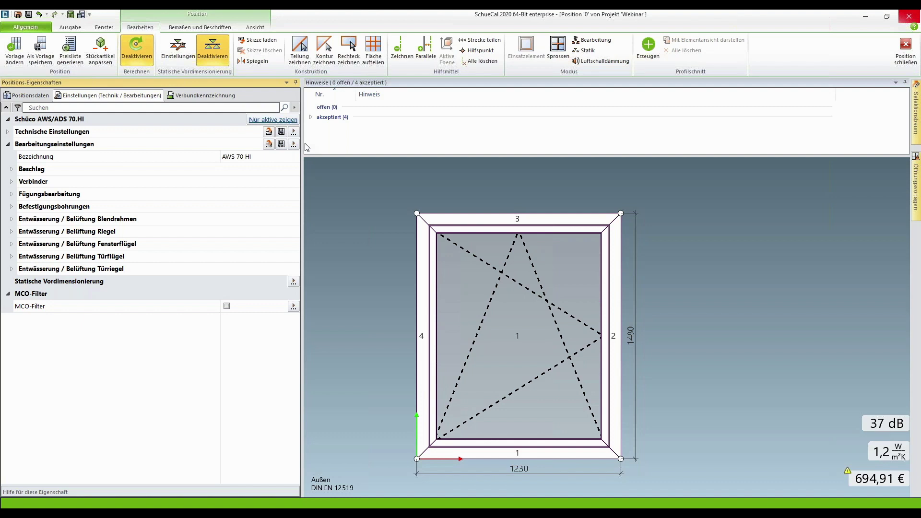
left_click(46, 30)
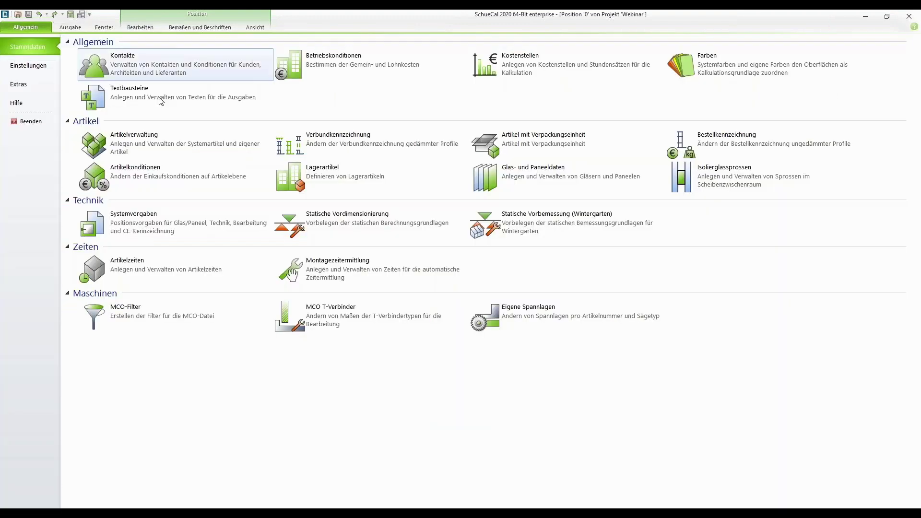
left_click(170, 217)
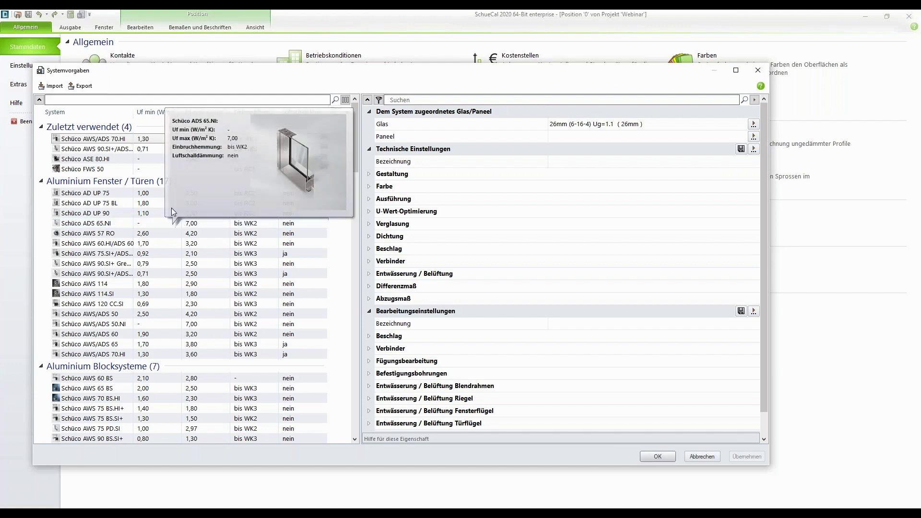
left_click(109, 138)
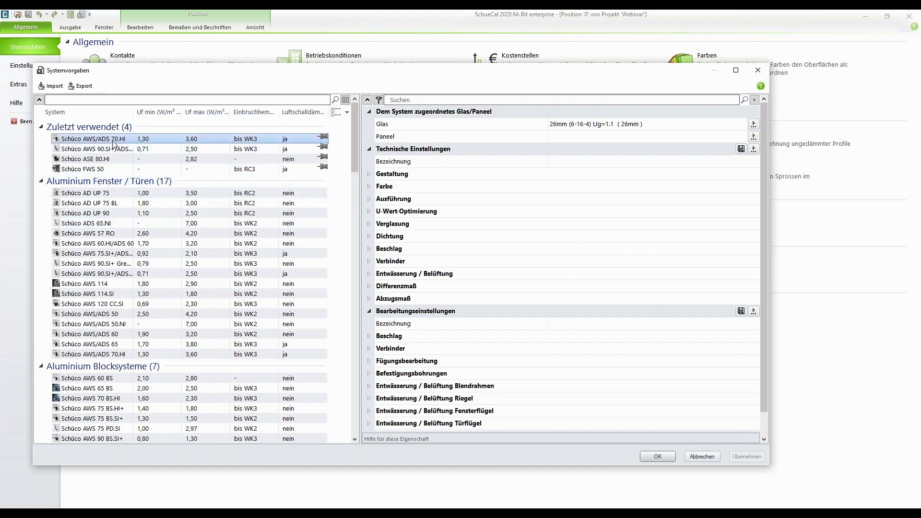
mouse_move(113, 143)
Set "Profilzylinderausfräsung vergrößern um" to 1 in the Beschlag group of the machining settings
left_click(369, 149)
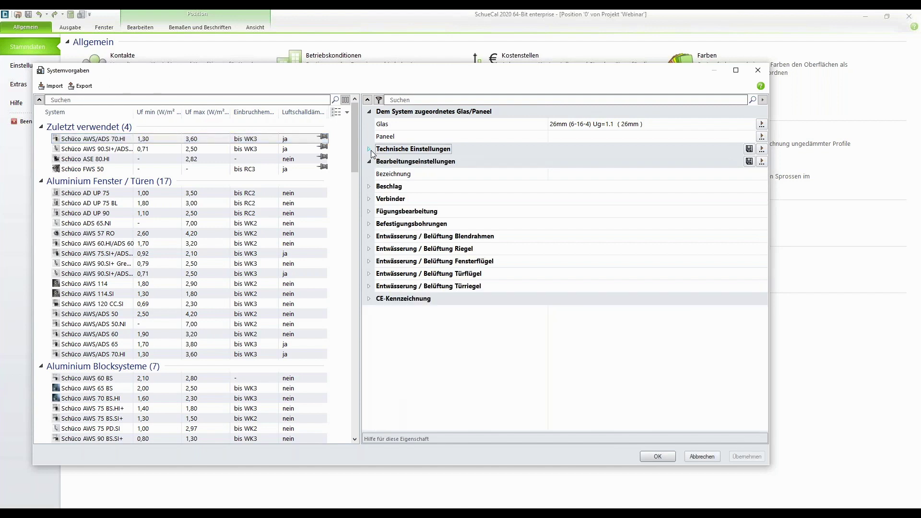
left_click(372, 187)
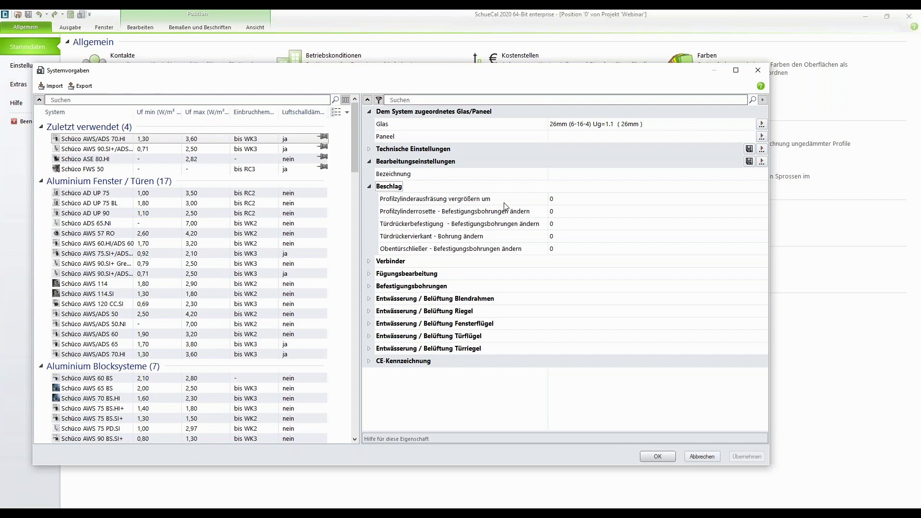
left_click(558, 201)
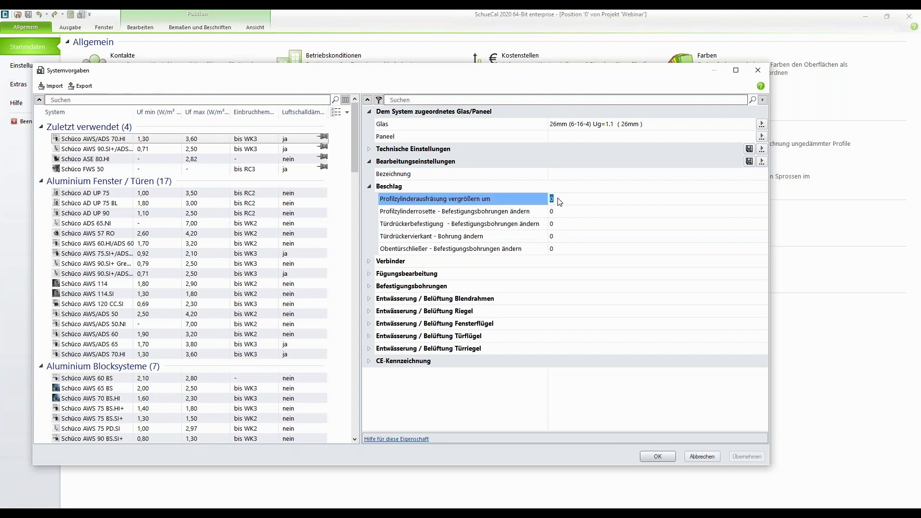
type("1")
key("Return")
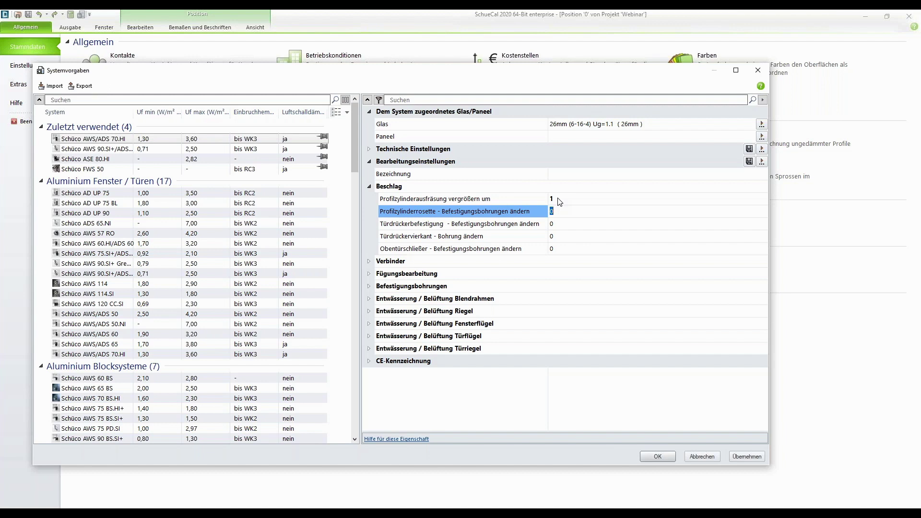
Set "Profilzylinderrosette - Befestigungsbohrungen ändern" to 7,1 in the Beschlag group
left_click(458, 224)
left_click(496, 253)
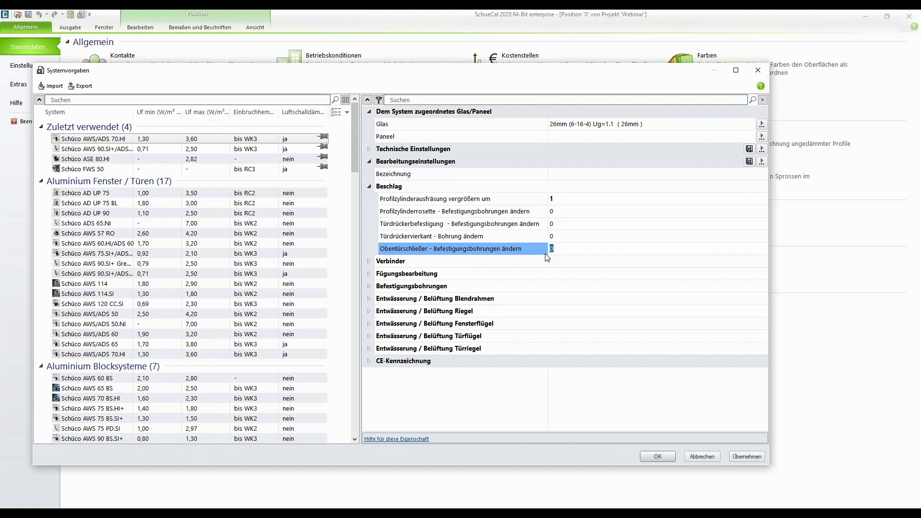
left_click(569, 213)
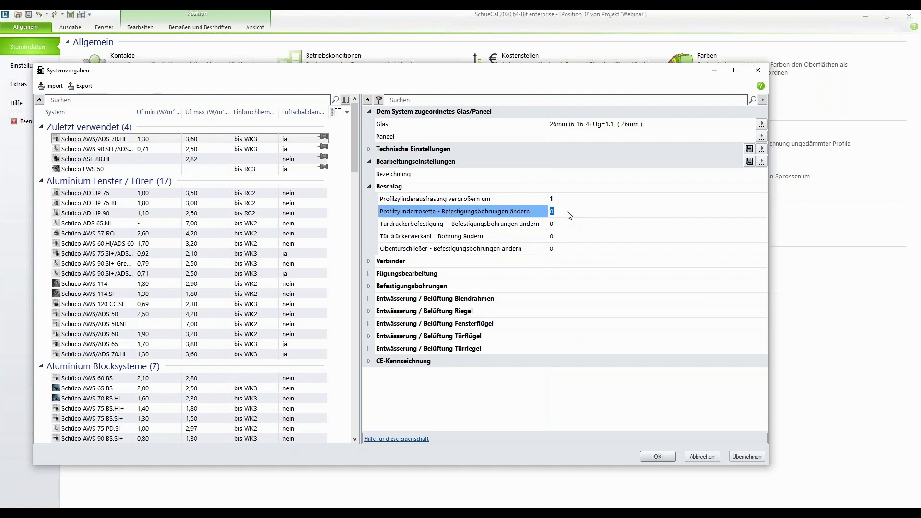
type("7:1")
key("BackSpace")
key("Return")
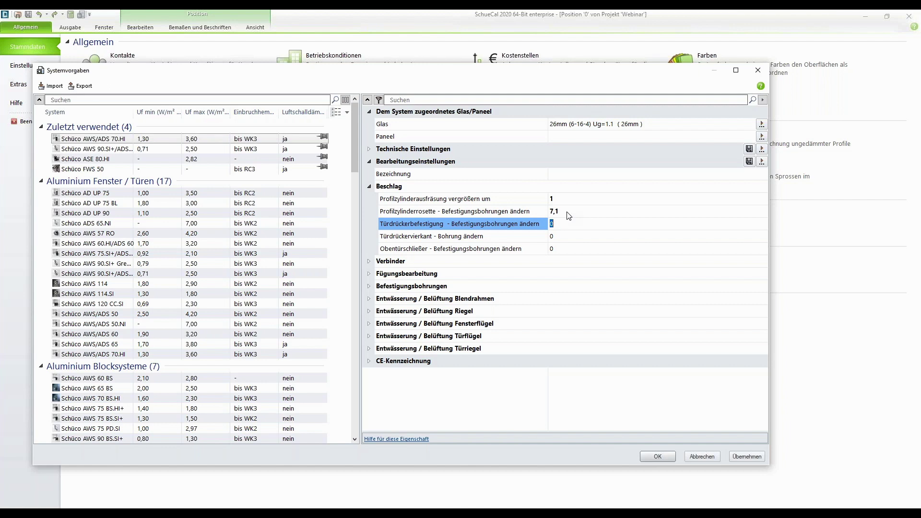
left_click(498, 237)
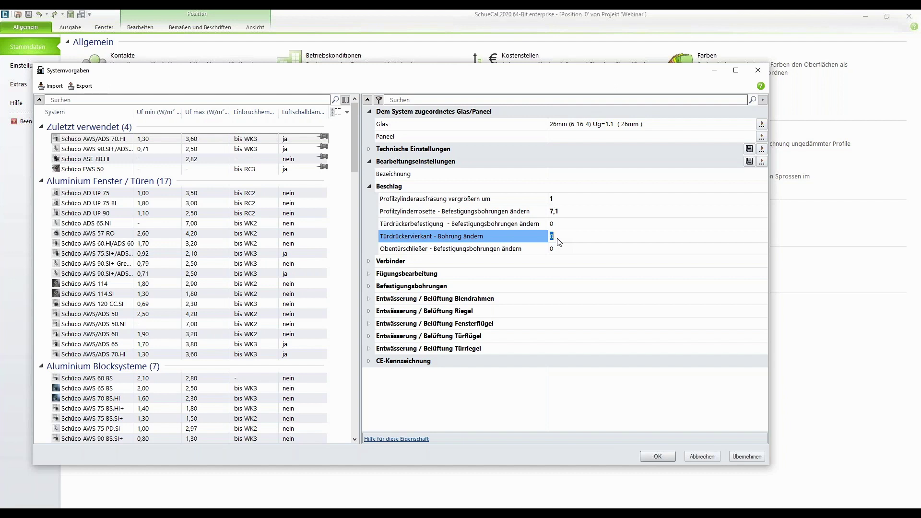
Collapse the Beschlag group and set "Blendrahmen Differenzmaß" to 0,2 in the Verbinder group
left_click(369, 186)
left_click(370, 198)
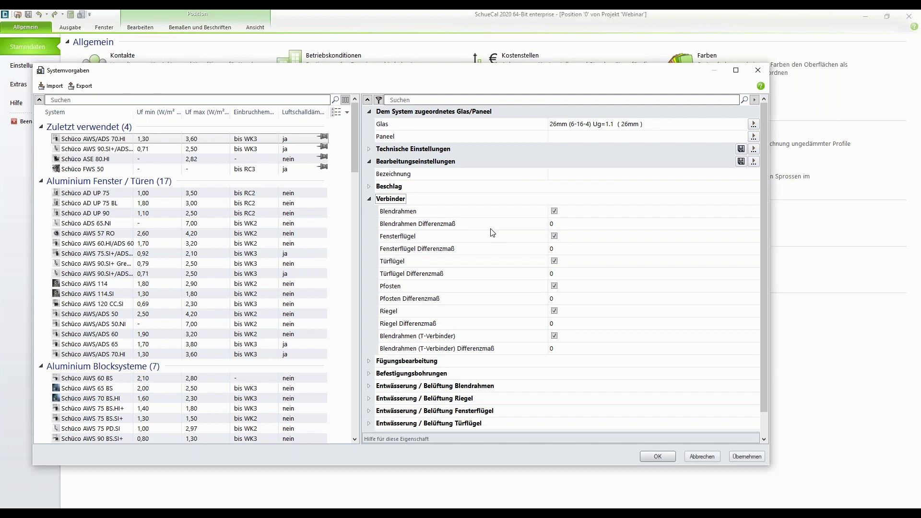
left_click(564, 228)
left_click(565, 227)
type(",2")
key("Return")
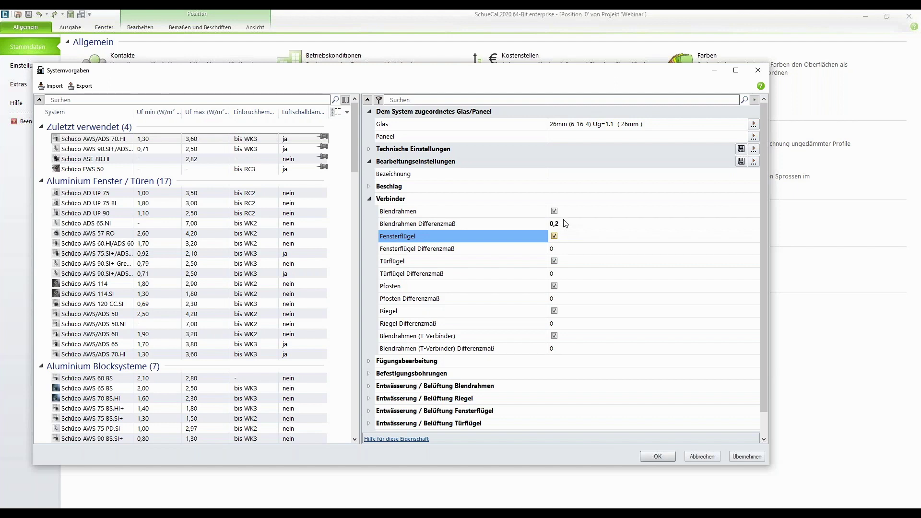
Open the property help for "Blendrahmen Differenzmaß" and read how the corner connector offset works
left_click(565, 225)
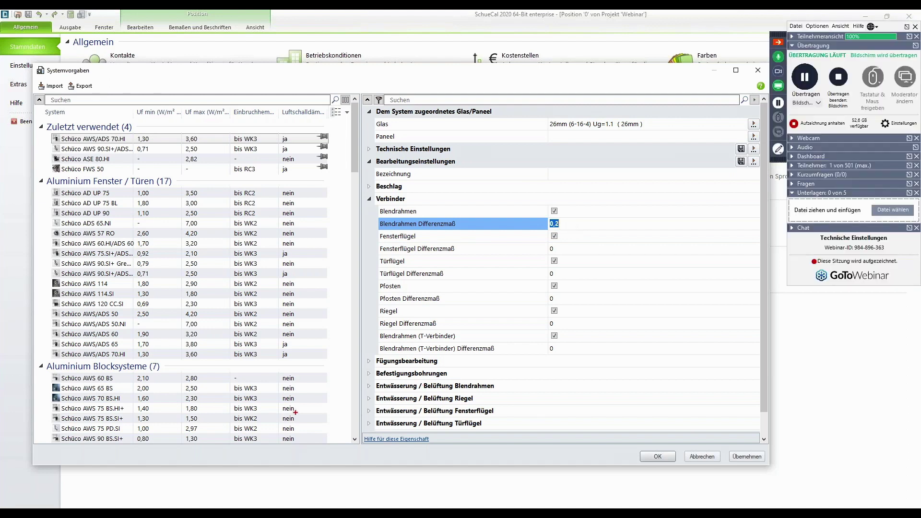
mouse_move(357, 428)
left_mouse_down()
mouse_move(408, 452)
mouse_move(442, 439)
mouse_move(426, 427)
mouse_move(361, 423)
left_mouse_up()
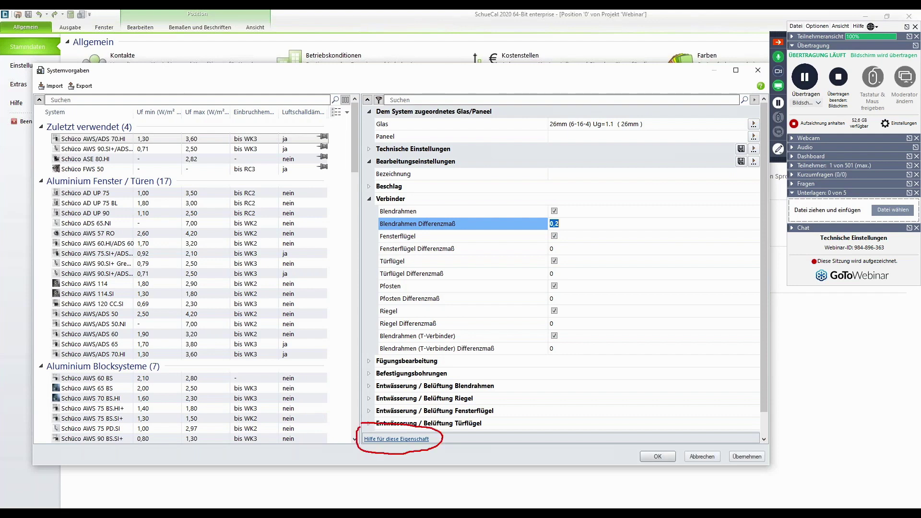
left_click(380, 452)
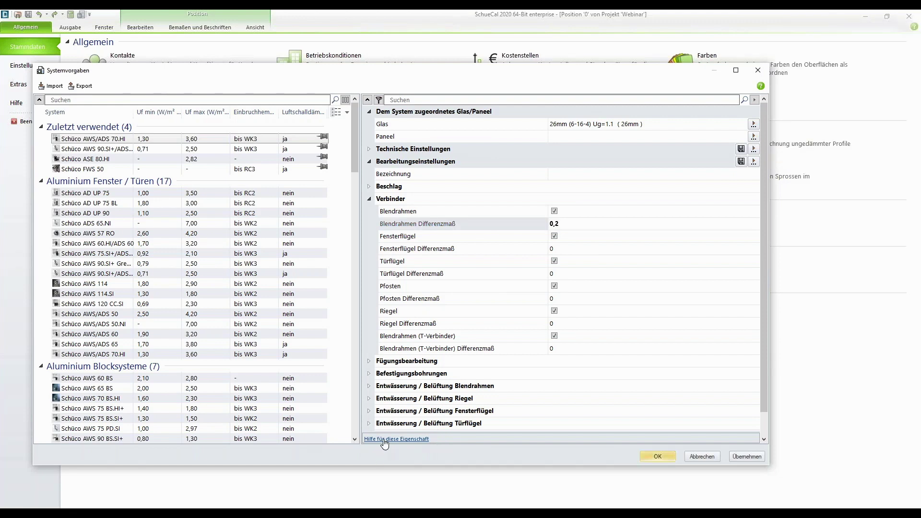
left_click(385, 439)
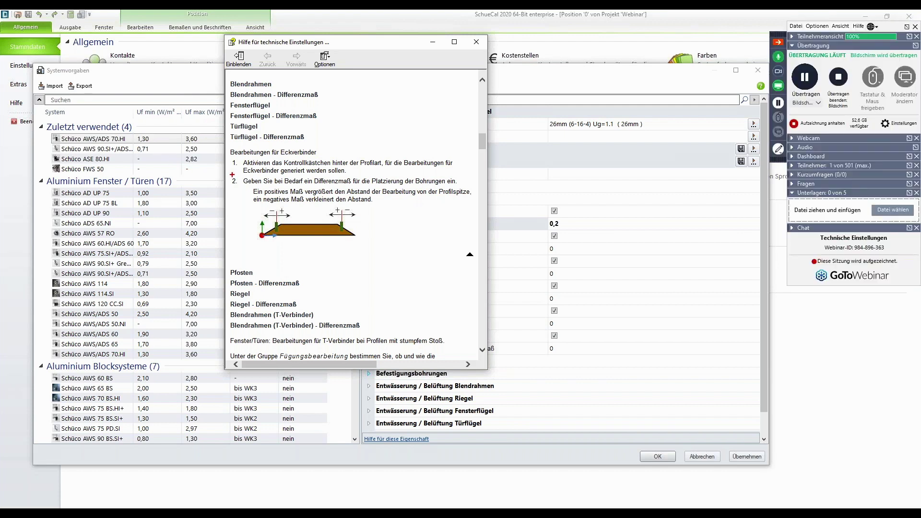
mouse_move(232, 176)
left_mouse_down()
mouse_move(269, 205)
mouse_move(479, 241)
left_mouse_up()
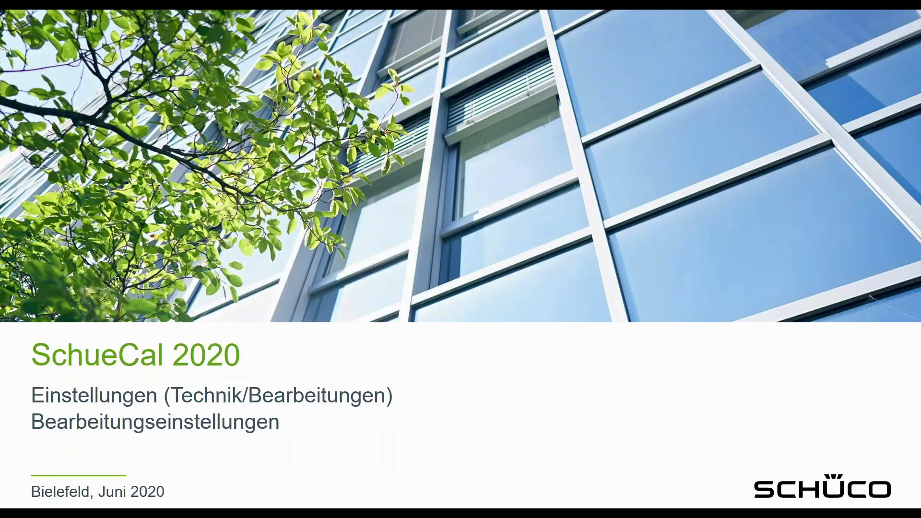
Switch from the presentation back to the system defaults in SchueCal
key("alt+Tab")
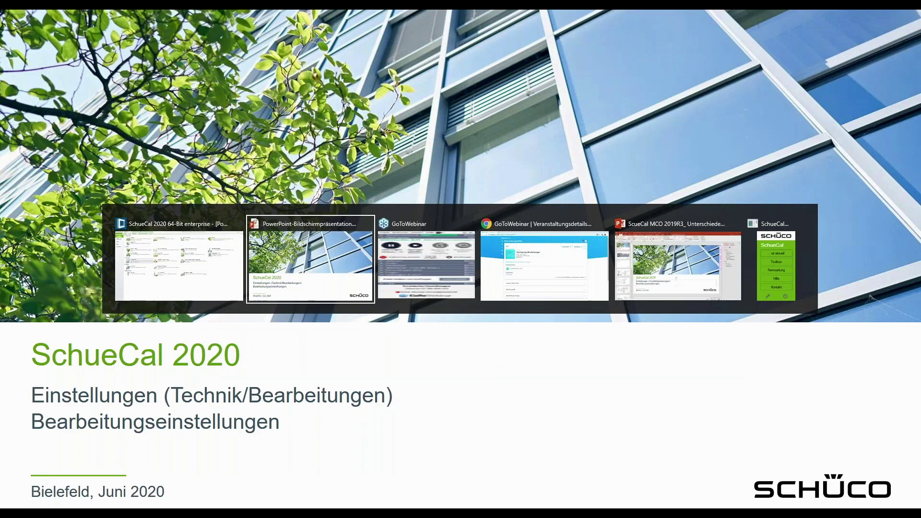
key("alt+Tab")
key("alt+Tab")
key("alt+Tab")
key("alt+Tab")
key("alt+Tab")
key("alt+Tab")
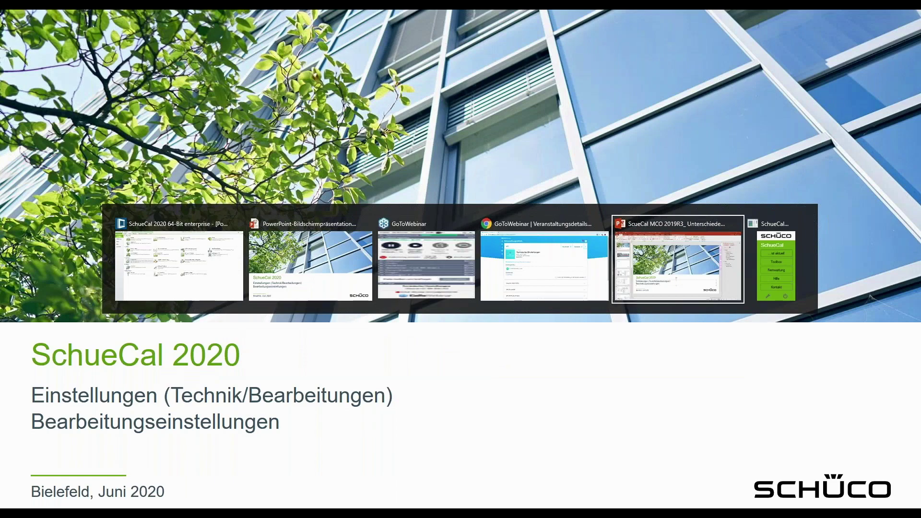
key("alt+Tab")
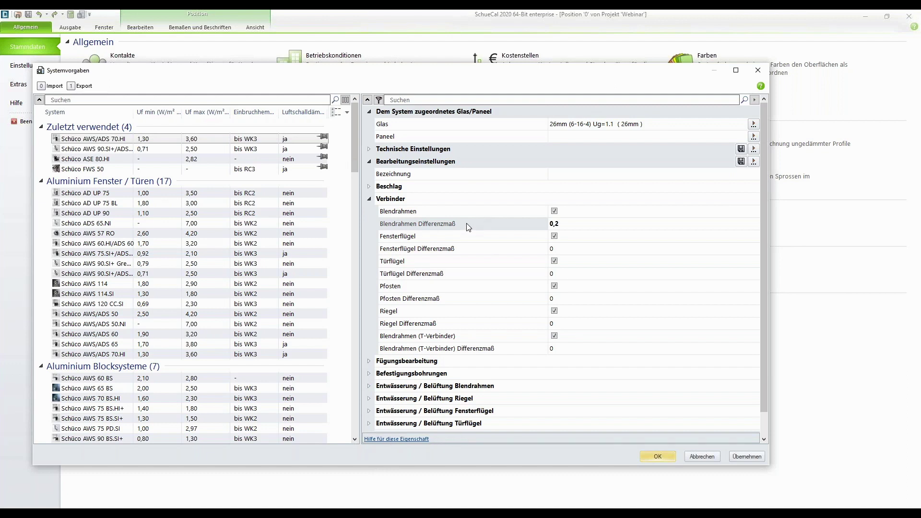
Examine the Fügungsbearbeitung choices for "T-Verbinder - Blendrahmen" and "Kleberbohrungen für Eckverbinder stanzbar"
left_click(368, 198)
left_click(369, 211)
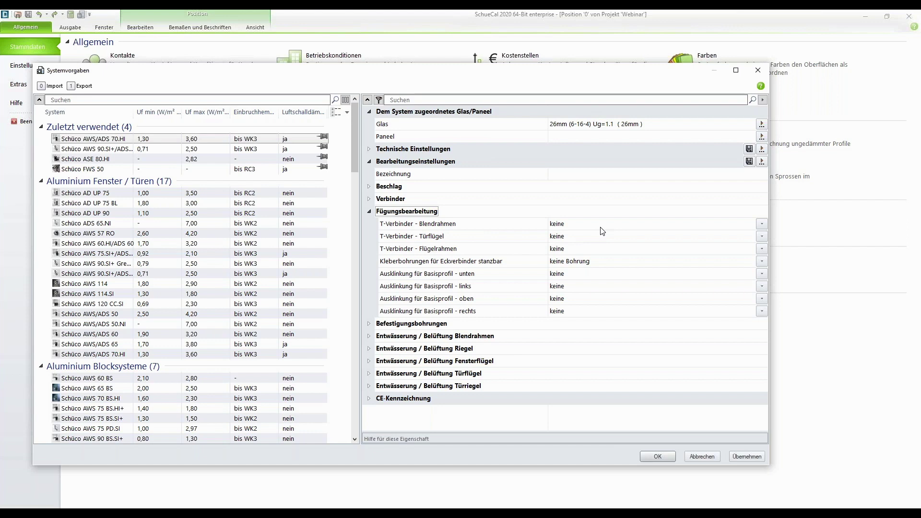
left_click(761, 224)
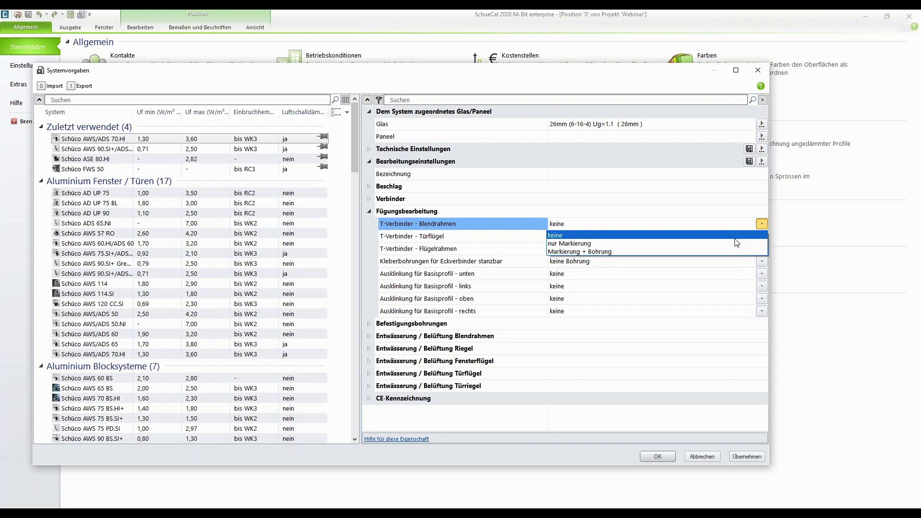
left_click(735, 236)
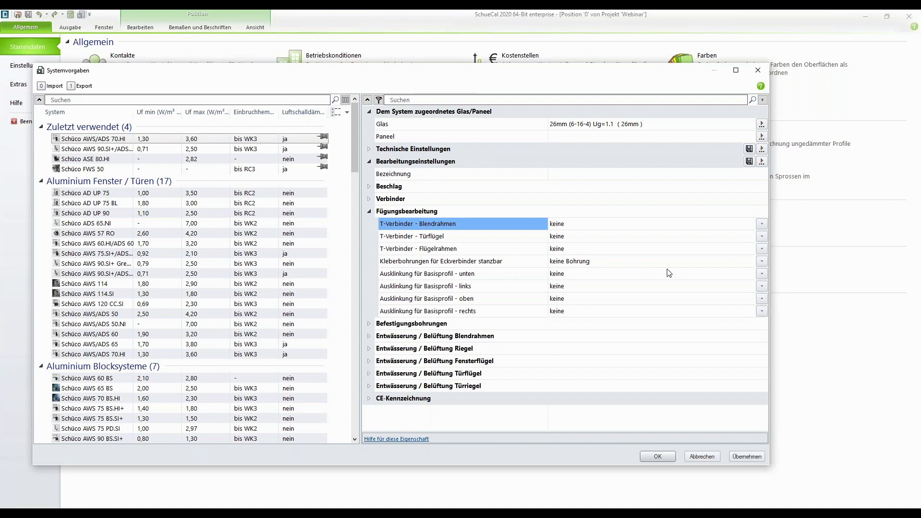
left_click(761, 262)
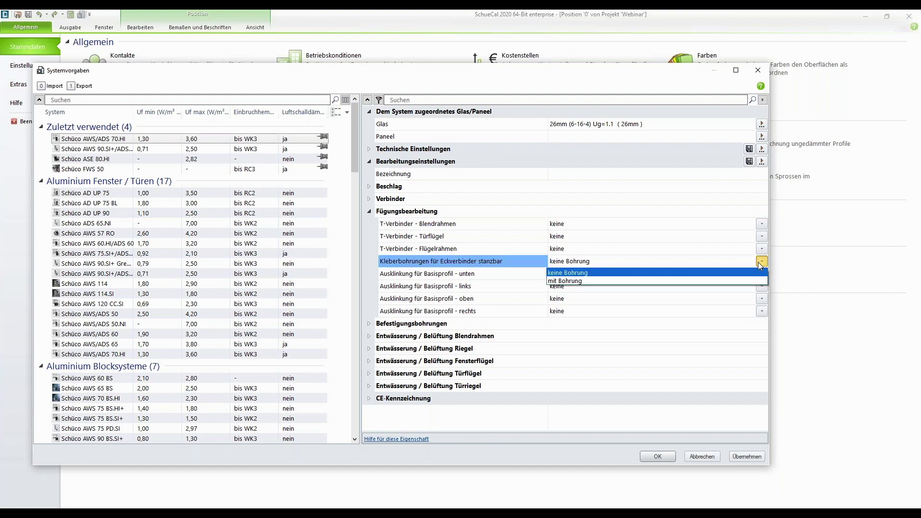
left_click(761, 262)
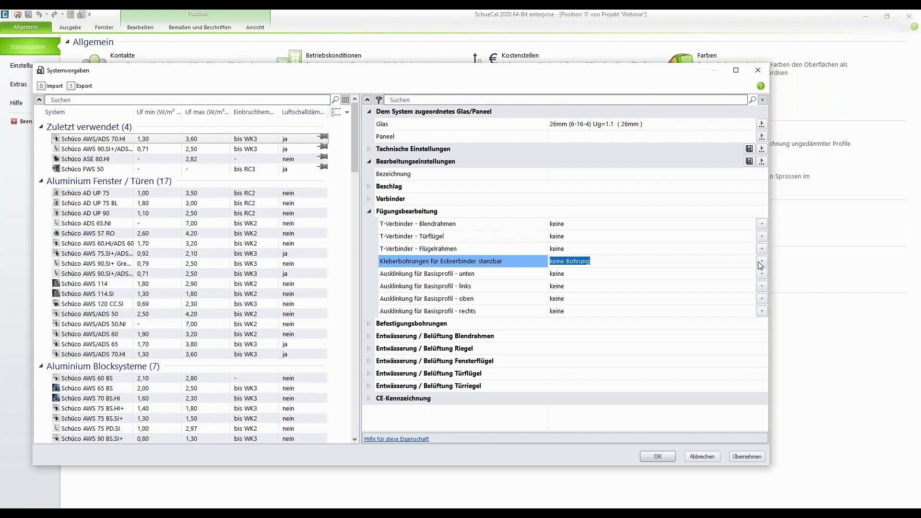
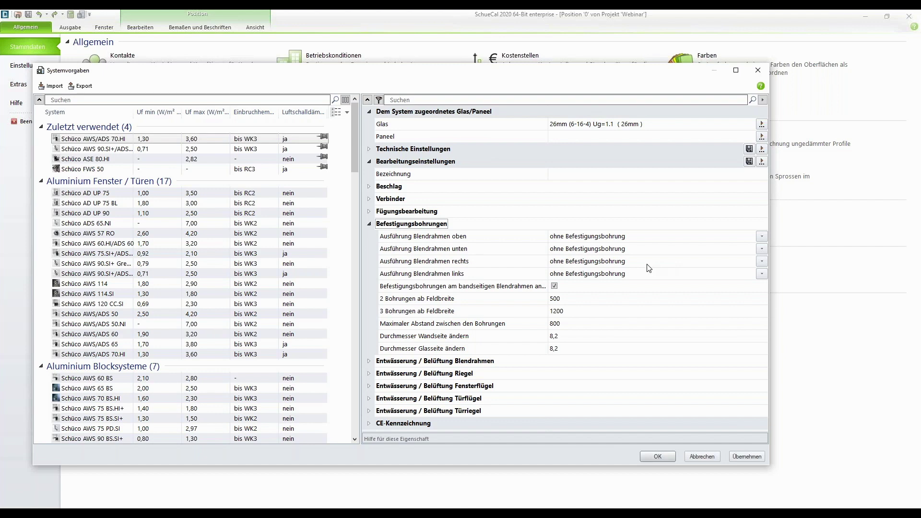
Set "Ausführung Blendrahmen rechts" to Variante 1 in the Befestigungsbohrungen group and check the variant table in the property help
left_click(760, 264)
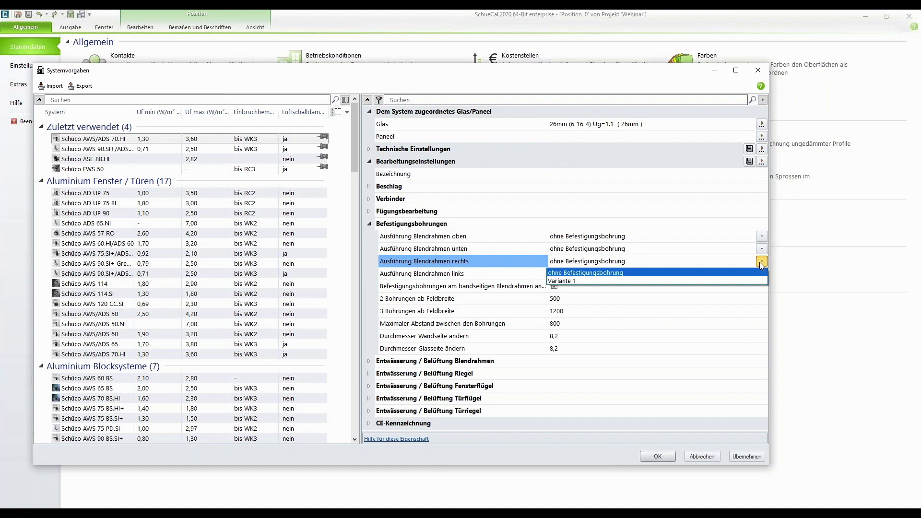
left_click(733, 282)
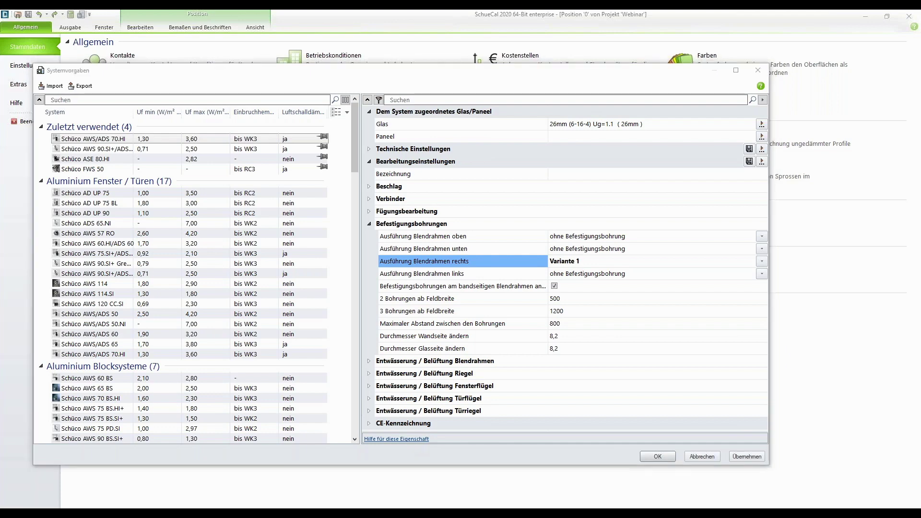
left_click(418, 445)
double_click(452, 45)
scroll(451, 209, "up", 3)
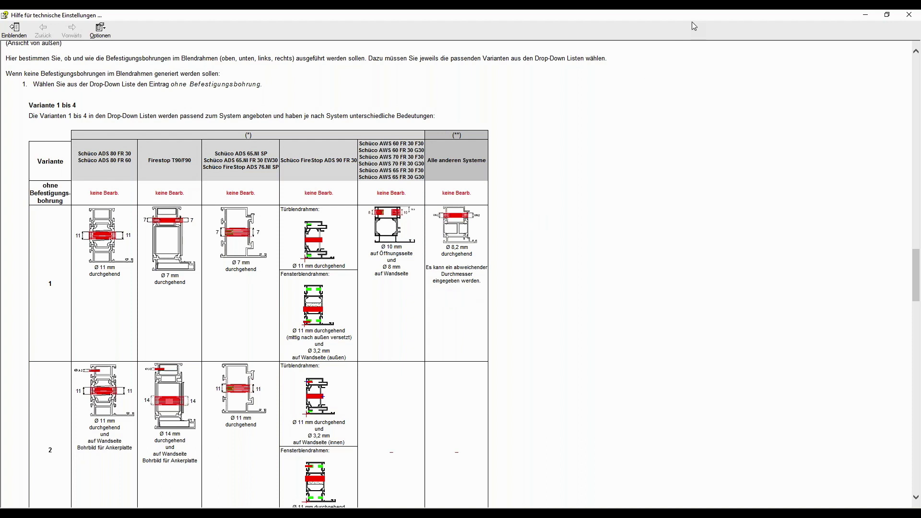
left_click(911, 14)
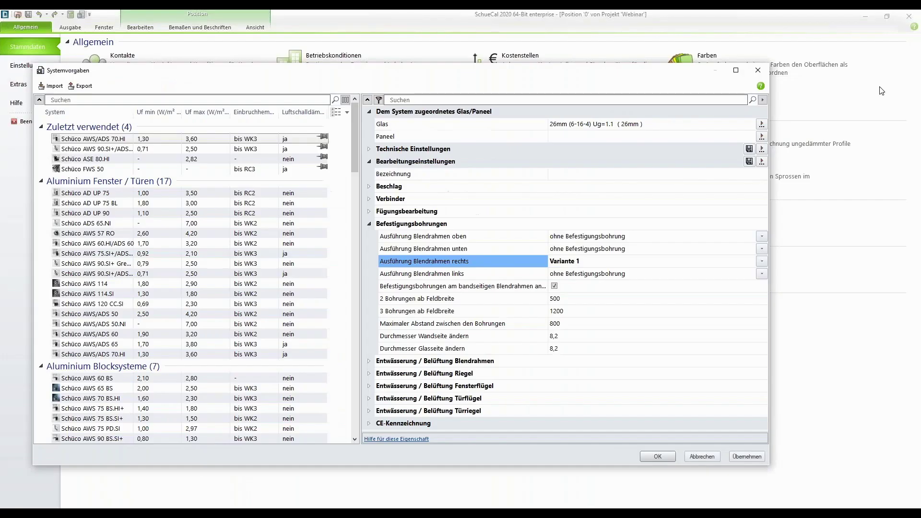
Set "Ausführung Blendrahmen links" to Variante 1 and the wall-side and glass-side fixing hole diameters to 10
left_click(762, 274)
left_click(720, 293)
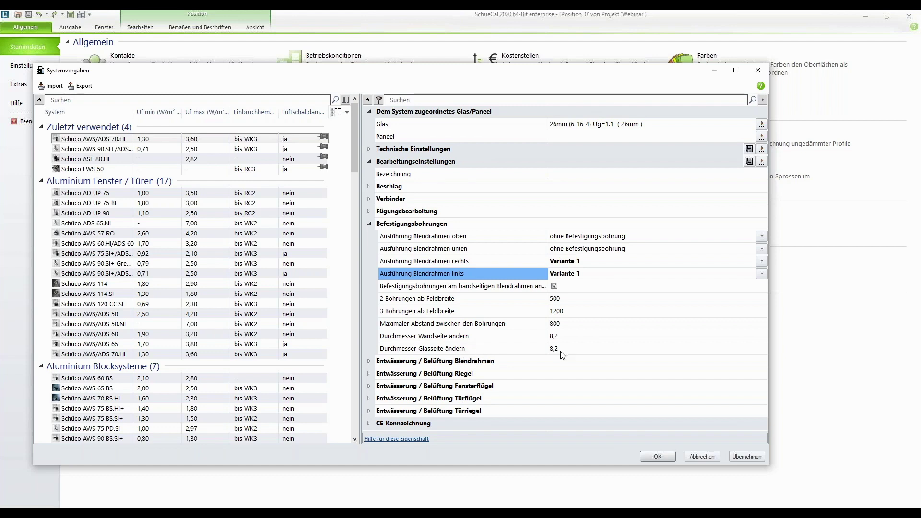
left_click(564, 335)
type("10")
key("Tab")
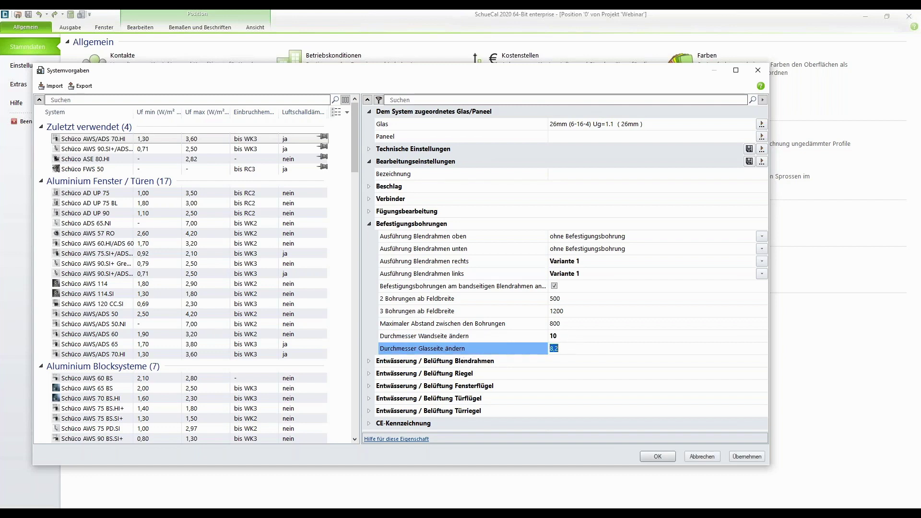
type("10")
key("Tab")
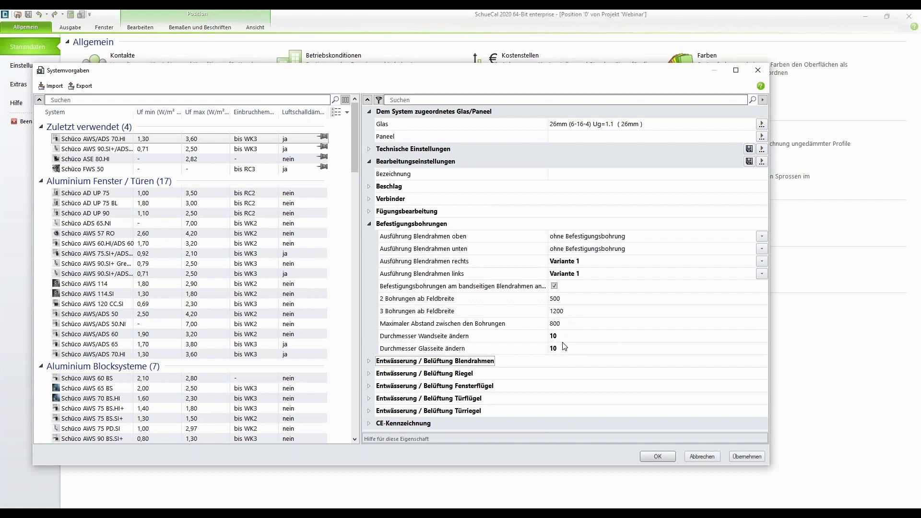
Enable "Blendrahmen seitlich" in the Entwässerung / Belüftung Blendrahmen group
left_click(370, 223)
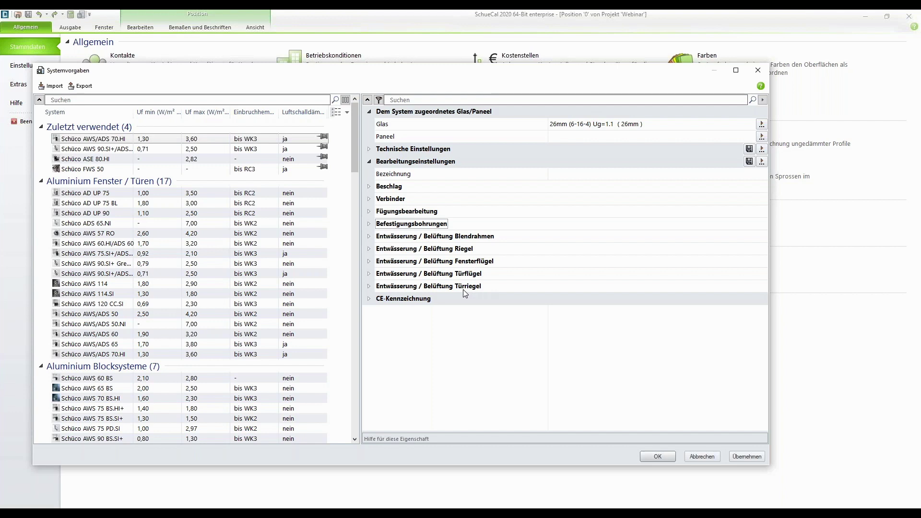
left_click(368, 236)
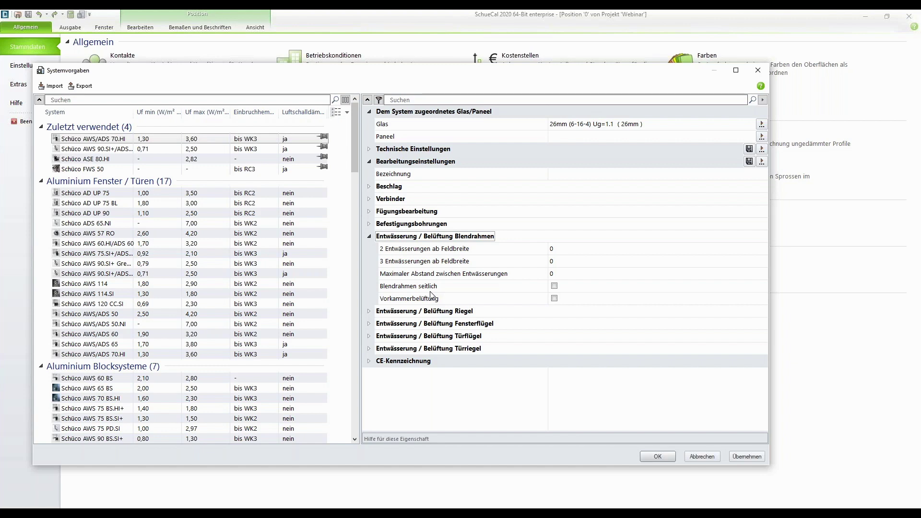
left_click(554, 287)
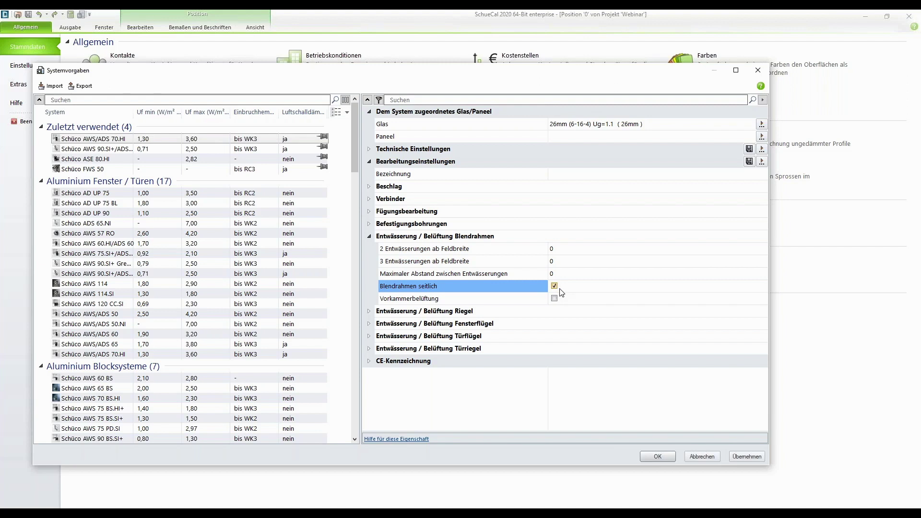
Read the property help for "Vorkammerbelüftung" to see which systems the option applies to, and collapse the Blendrahmen drainage group
left_click(487, 301)
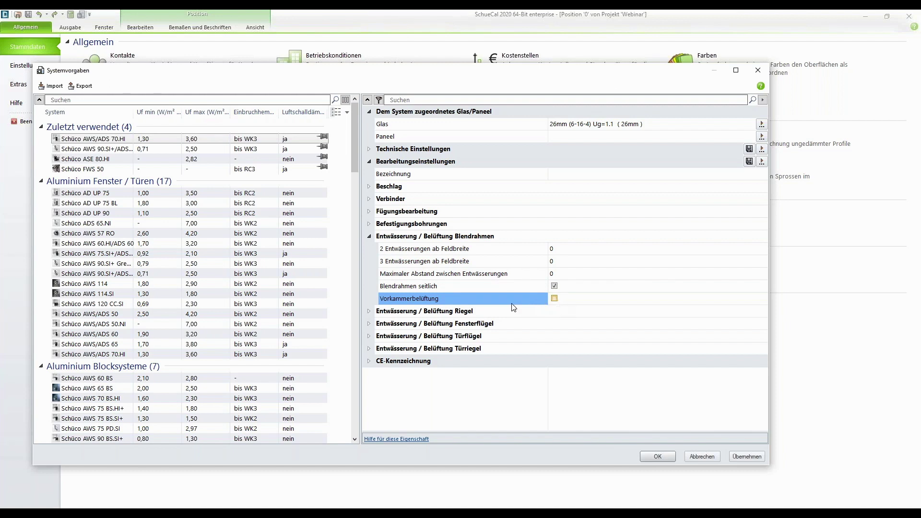
left_click(421, 440)
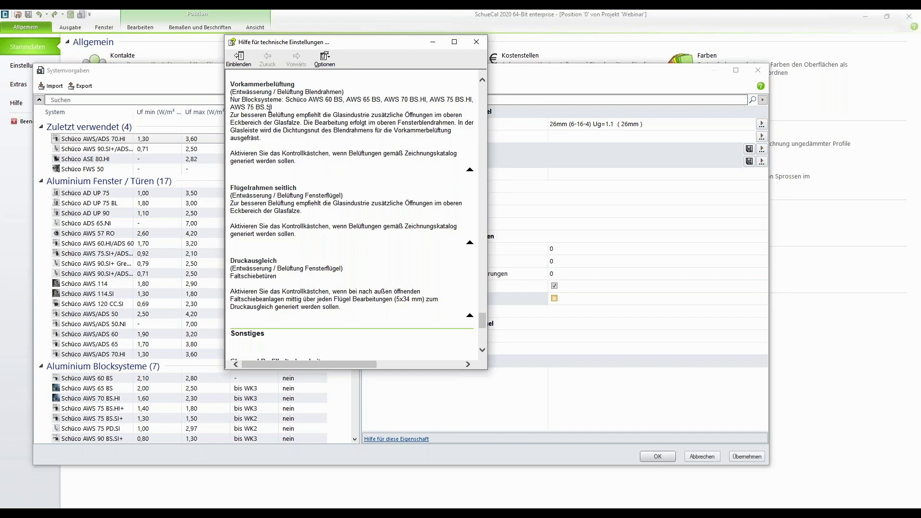
left_click(476, 42)
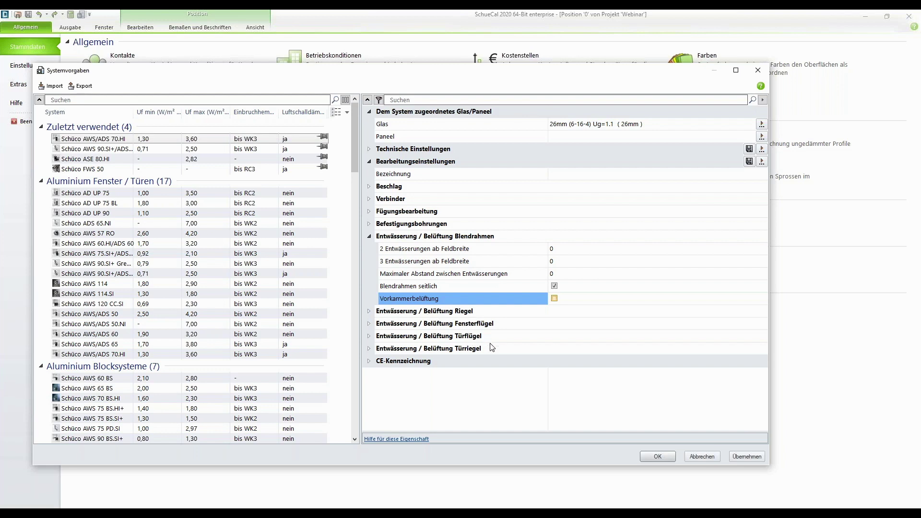
left_click(366, 237)
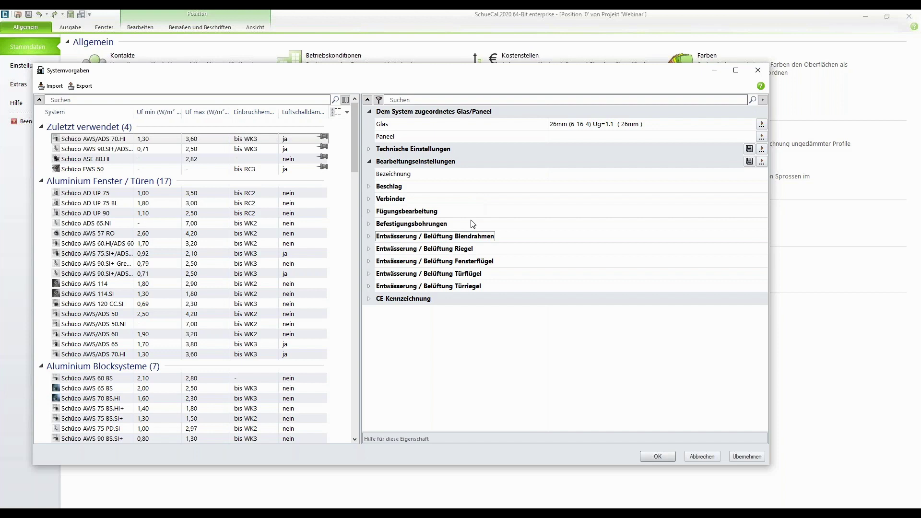
Set the Bezeichnung to "Bearbeitungseinstellung Fenster Türen" and save the machining settings as the block "Bearbeitungseinstellungen Fenster Türen", applying the system defaults
left_click(574, 180)
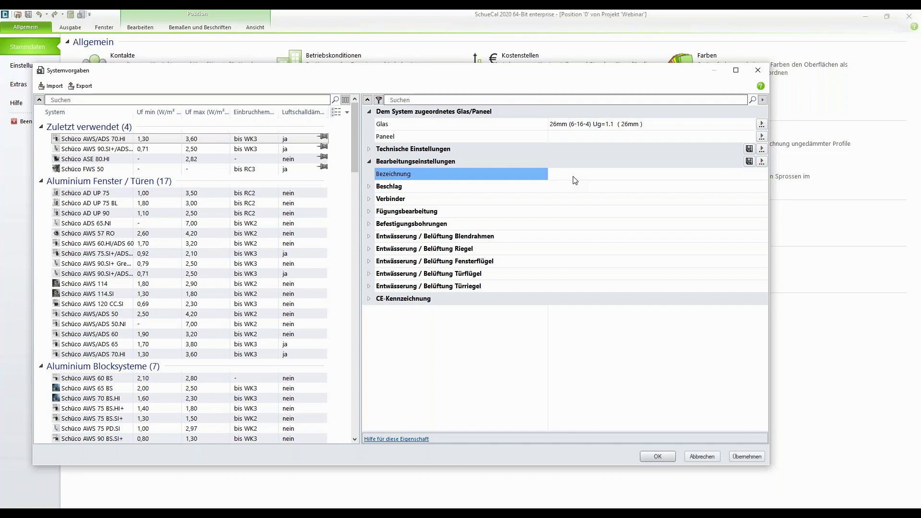
type("Bearbeitungseinstellung Fenster Türen")
left_click(750, 162)
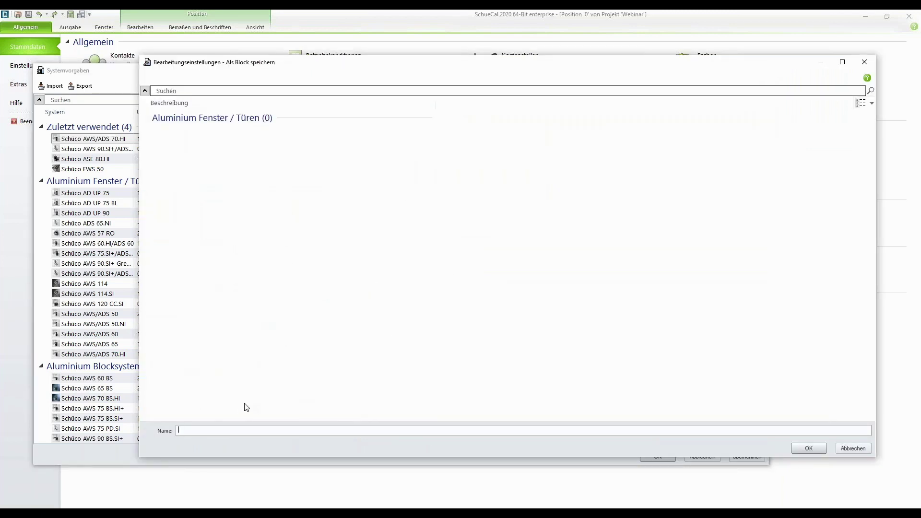
type("Bearbeitungseinstellungen Fenster Türen")
left_click(801, 448)
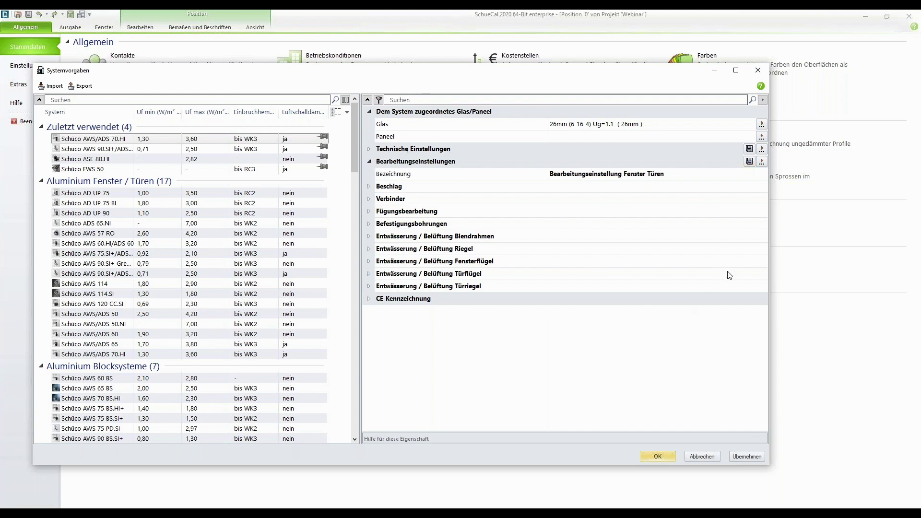
left_click(750, 458)
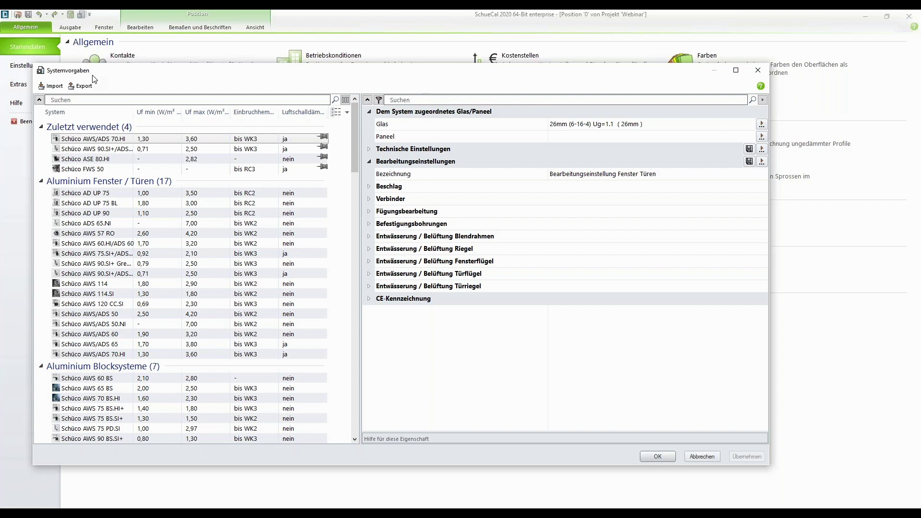
Load the block "Bearbeitungseinstellungen Fenster Türen" into the Schüco AWS 90.SI+/ADS system, apply it and check the Beschlag values
left_click(105, 139)
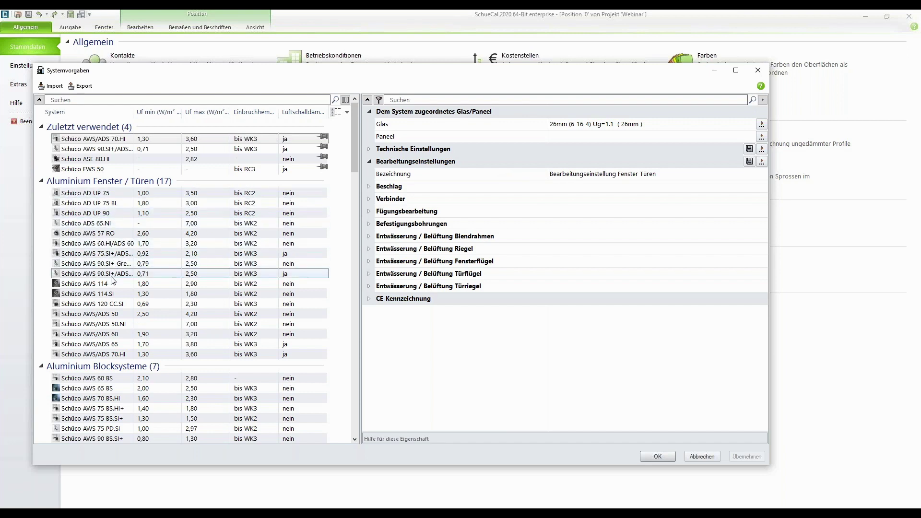
mouse_move(112, 280)
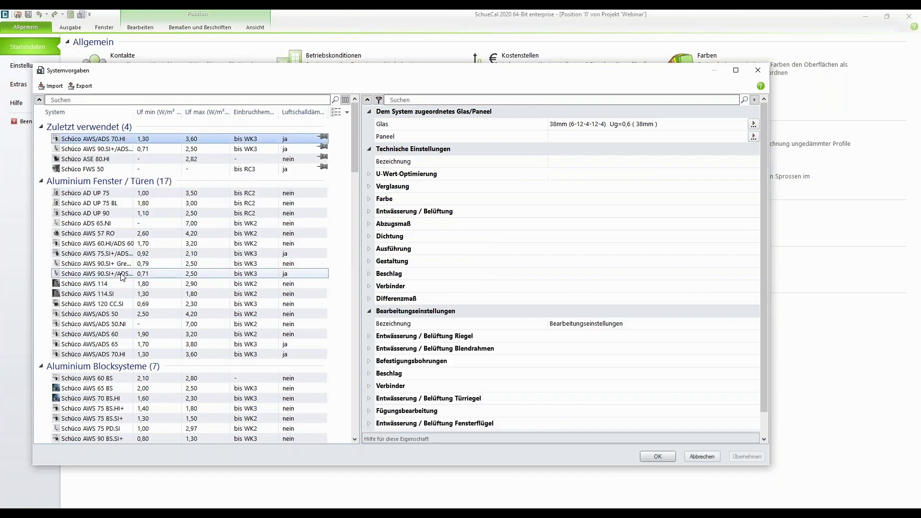
left_click(122, 277)
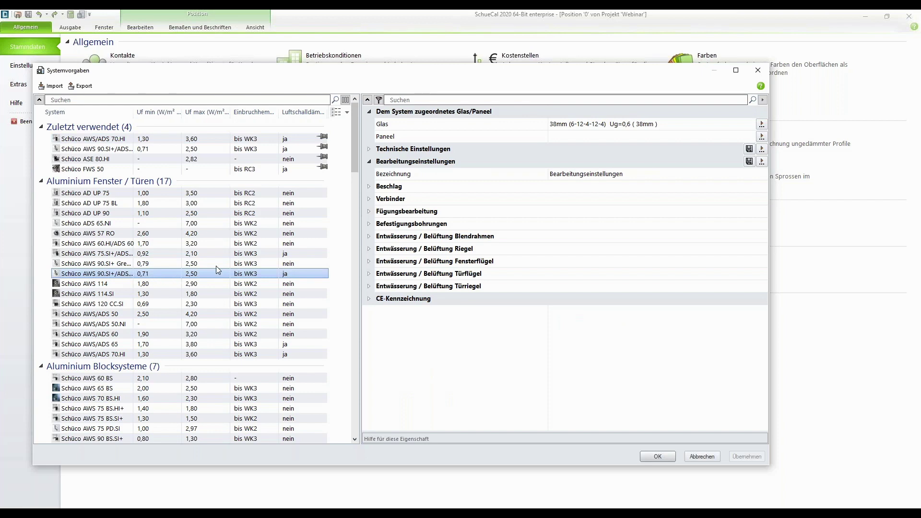
left_click(763, 163)
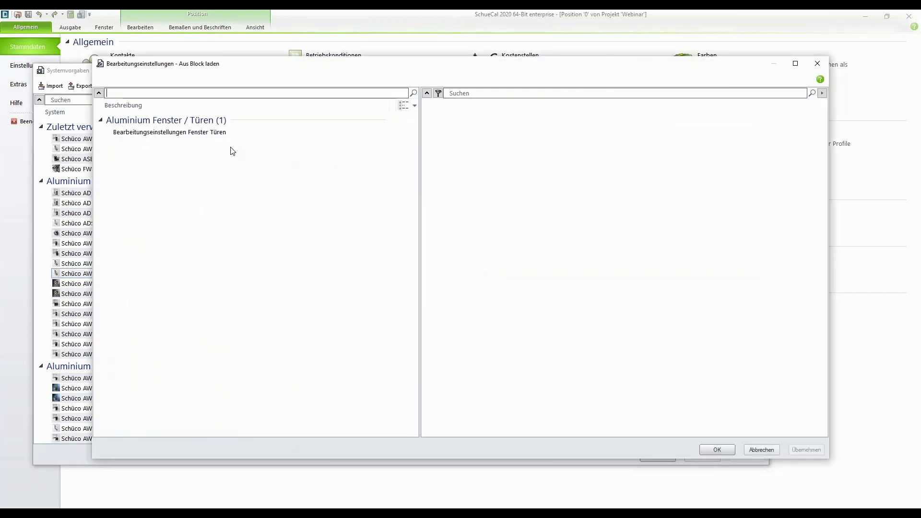
left_click(174, 132)
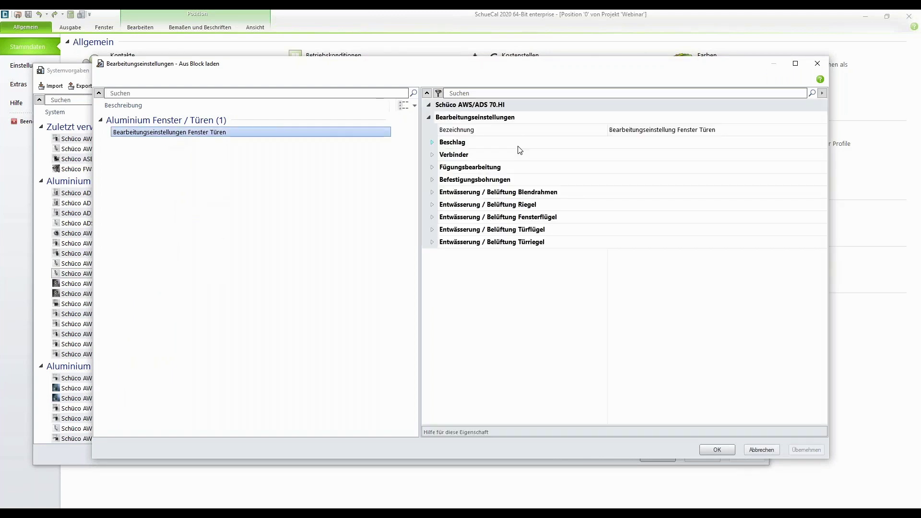
left_click(717, 449)
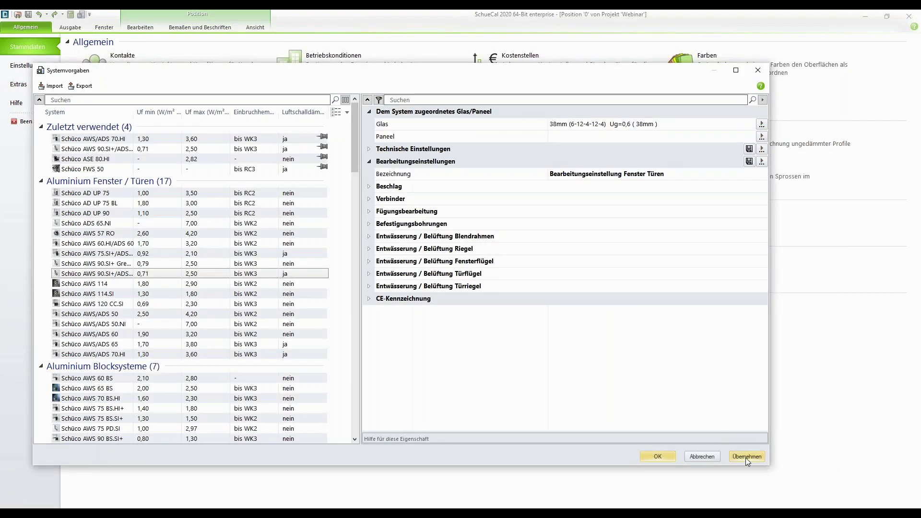
left_click(746, 457)
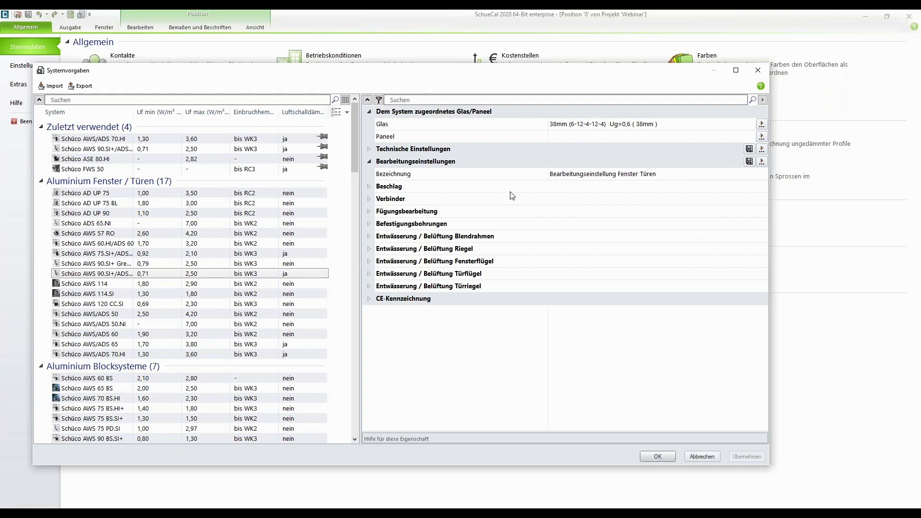
left_click(368, 187)
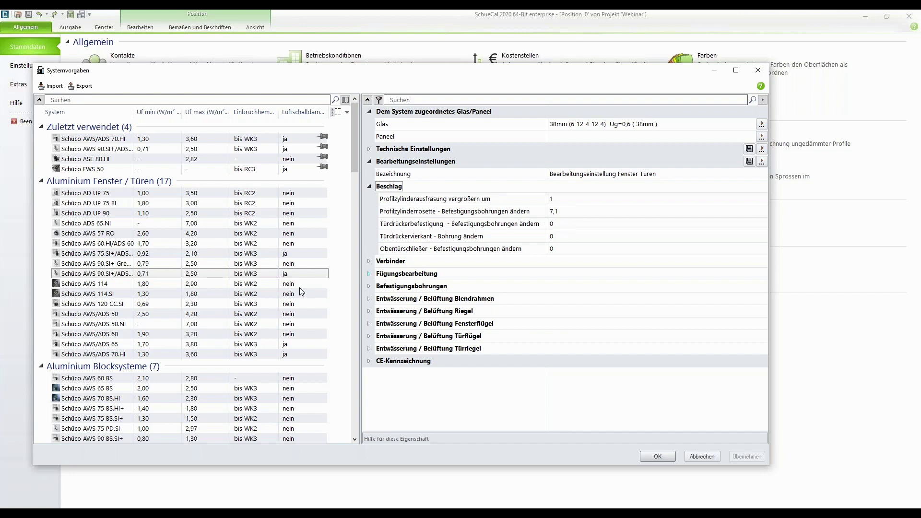
Load the saved machining settings block into Schüco AWS/ADS 60 and AWS/ADS 65 together and apply it
left_click(134, 345)
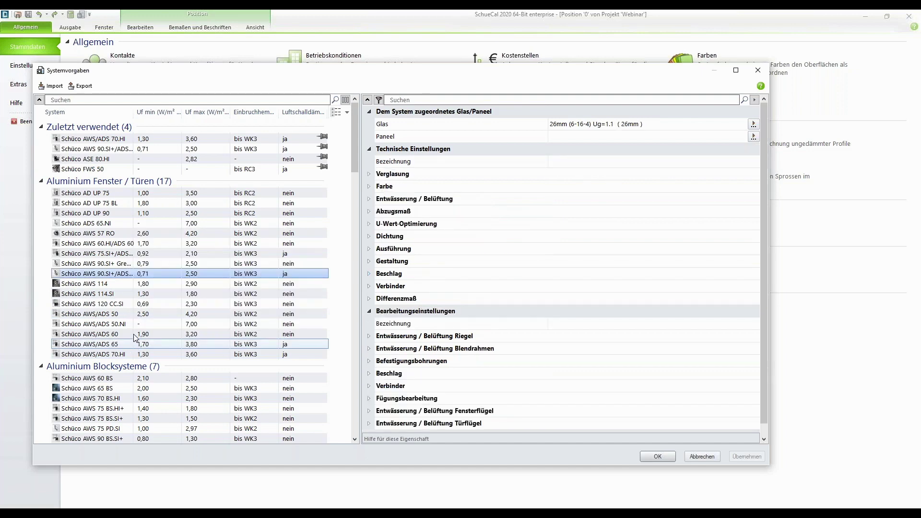
left_click(135, 335, "shift")
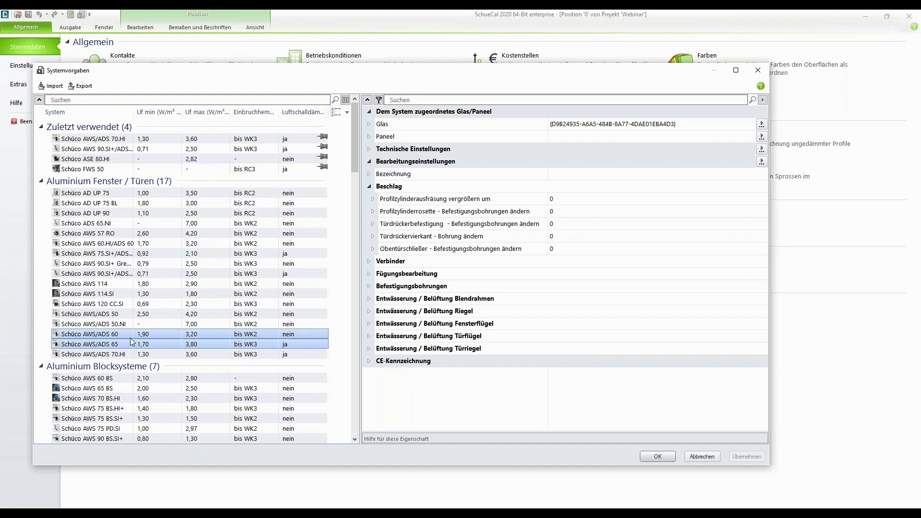
left_click(765, 162)
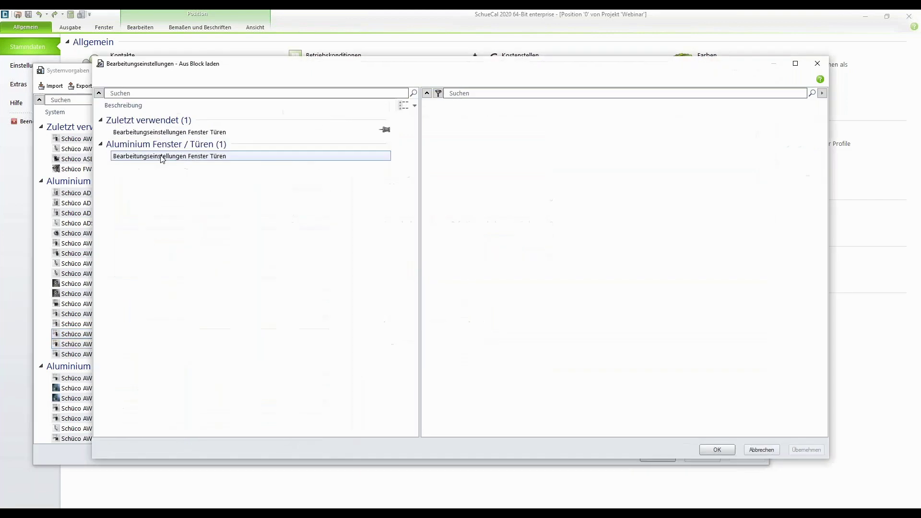
left_click(717, 450)
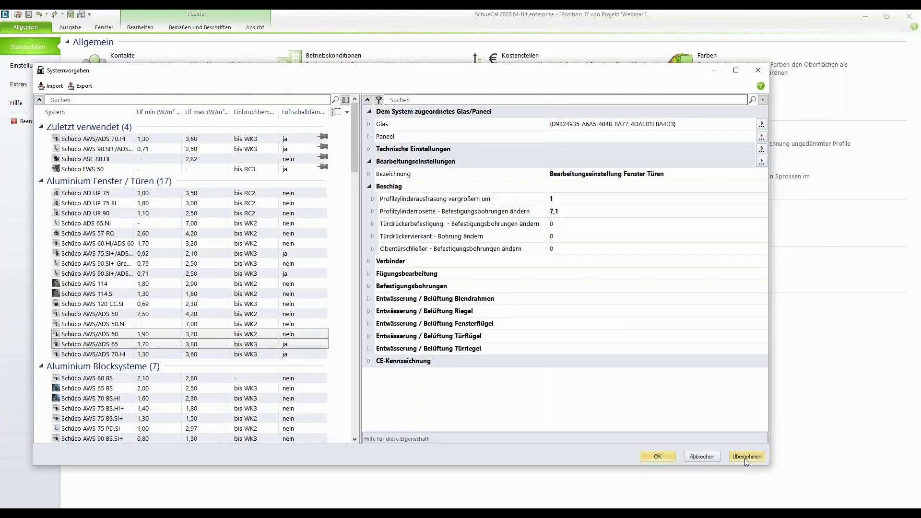
left_click(745, 459)
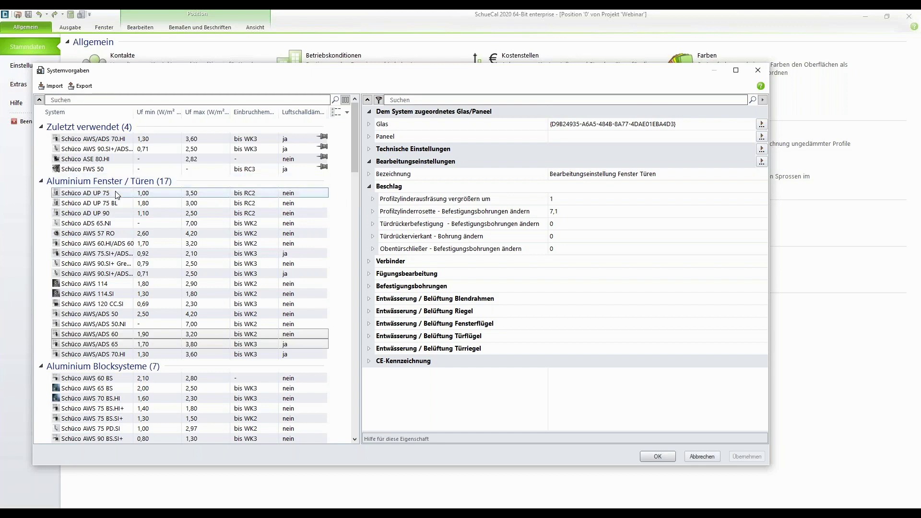
Set "Maximale Bautiefe" to 270 in the Fügungsbearbeitung group of the Schüco FWS 50 facade system
mouse_move(117, 194)
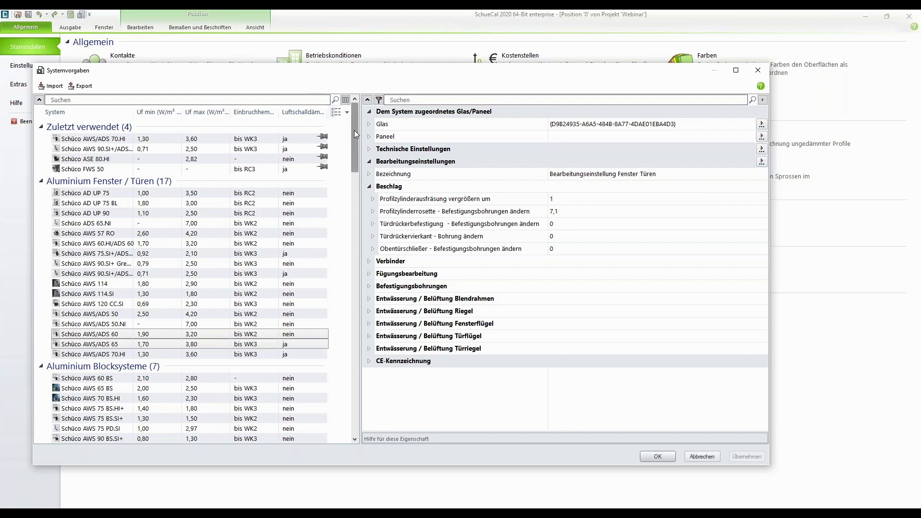
left_click_drag(354, 131, 344, 242)
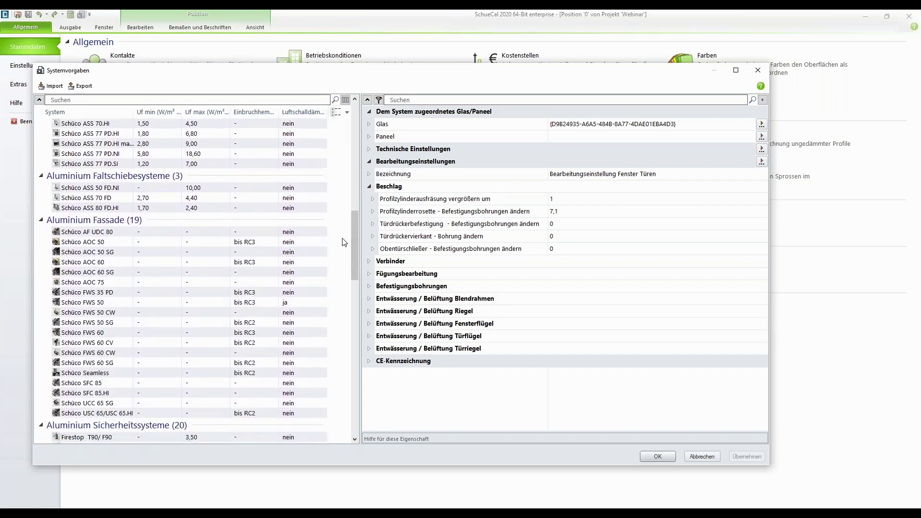
left_click(115, 304)
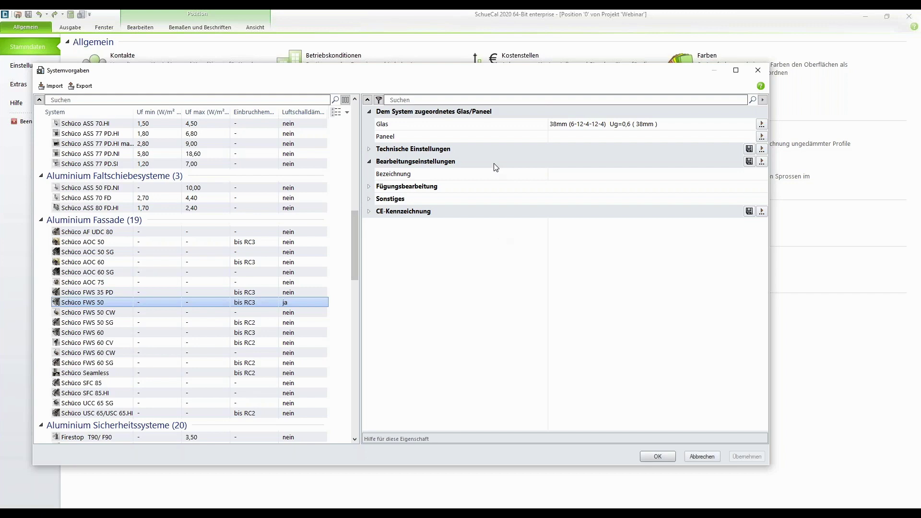
left_click(369, 186)
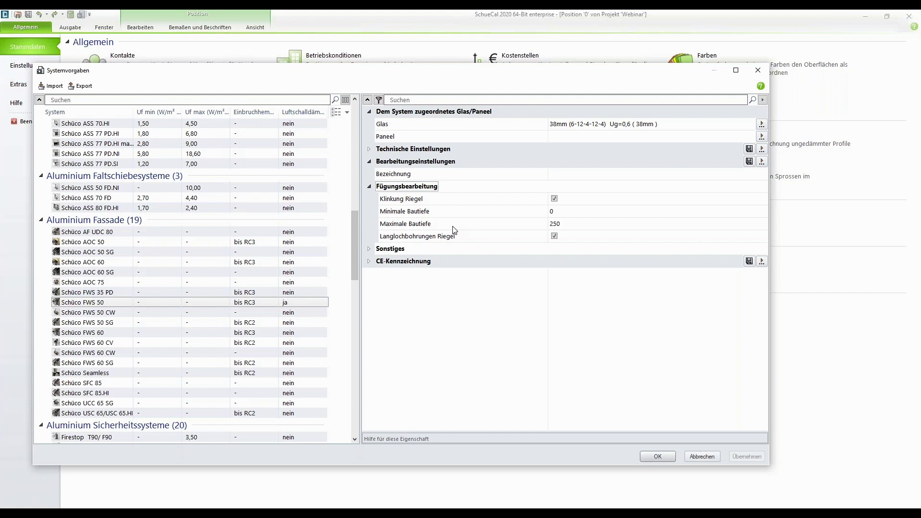
left_click(563, 229)
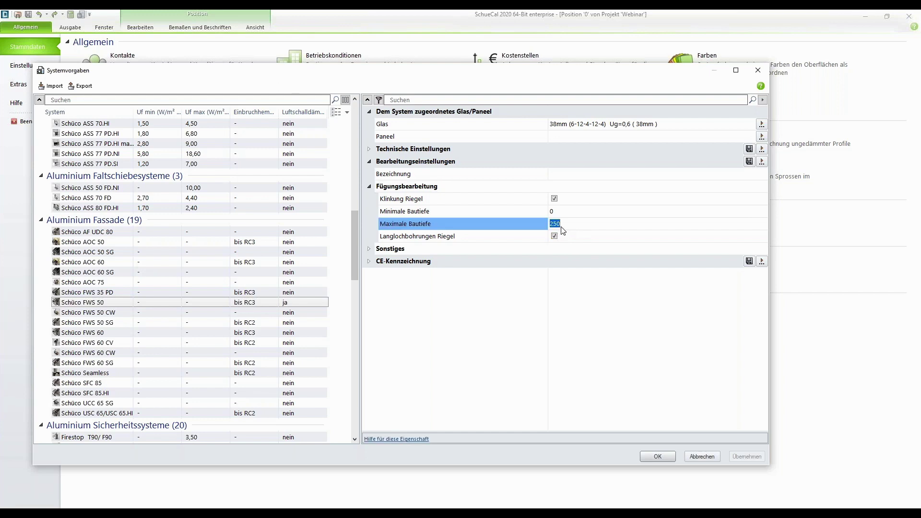
type("270")
key("Tab")
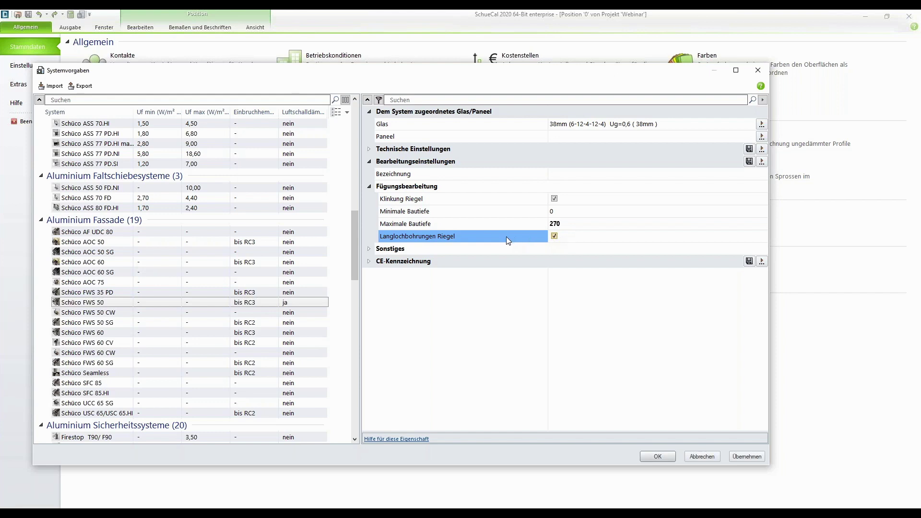
Enable "Markierung für Dichtung-Schneidwerkzeug" for FWS 50, check its property help and apply the changes
left_click(369, 249)
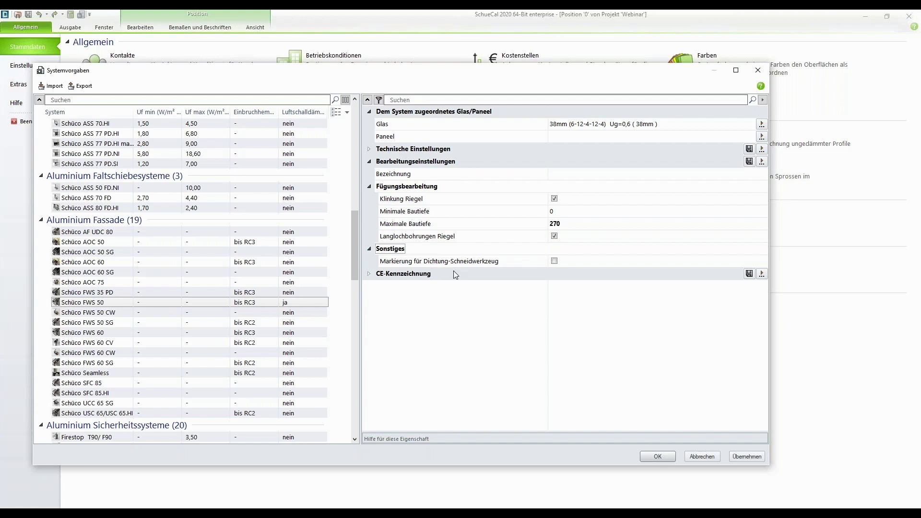
left_click(554, 261)
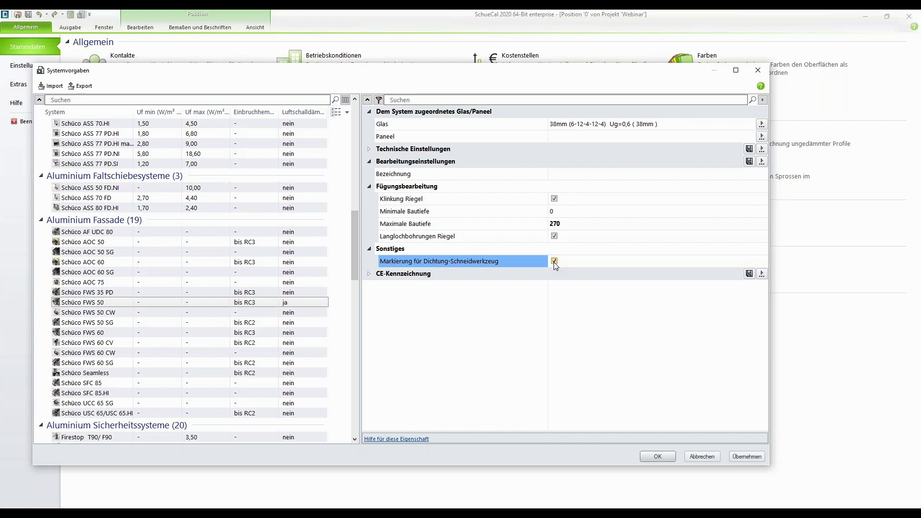
left_click(389, 439)
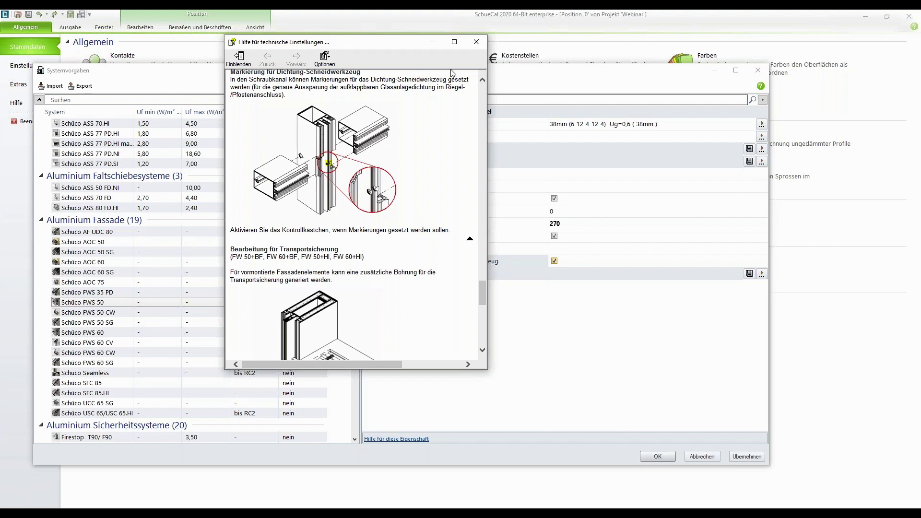
left_click(480, 41)
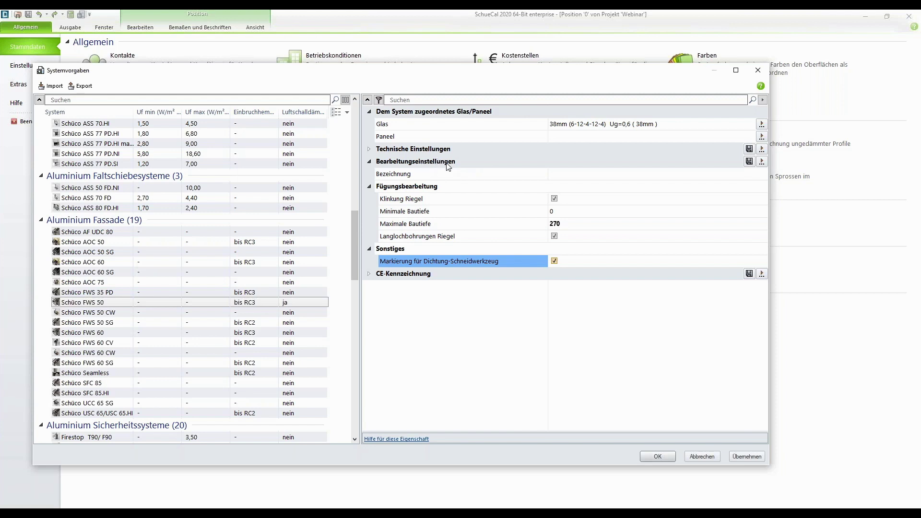
left_click(754, 458)
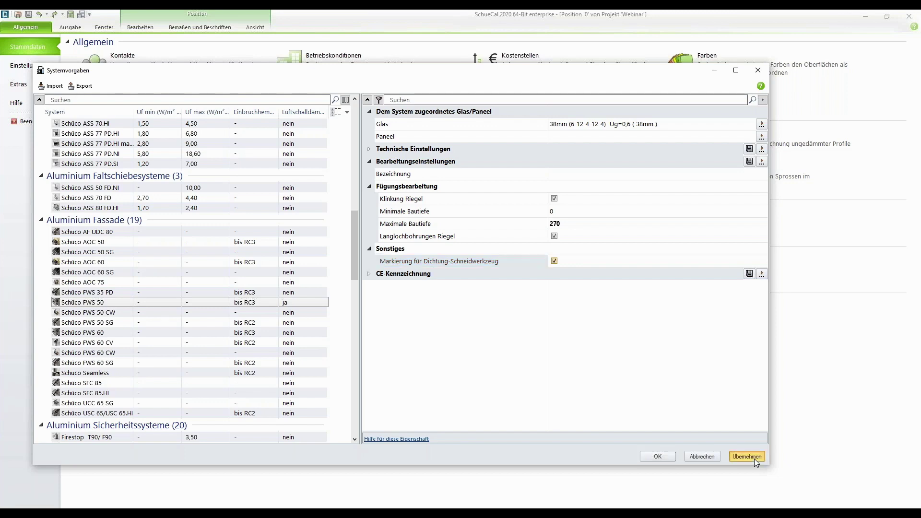